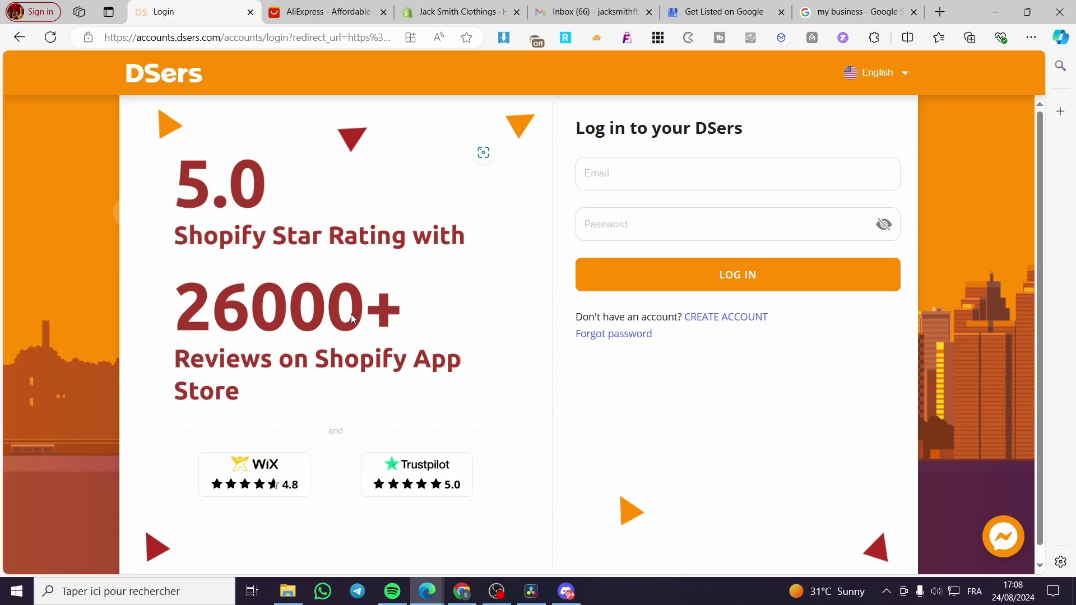
Visit the AliExpress and DSers login tabs, ending on the Jack Smith Clothings Shopify admin.
left_click(328, 11)
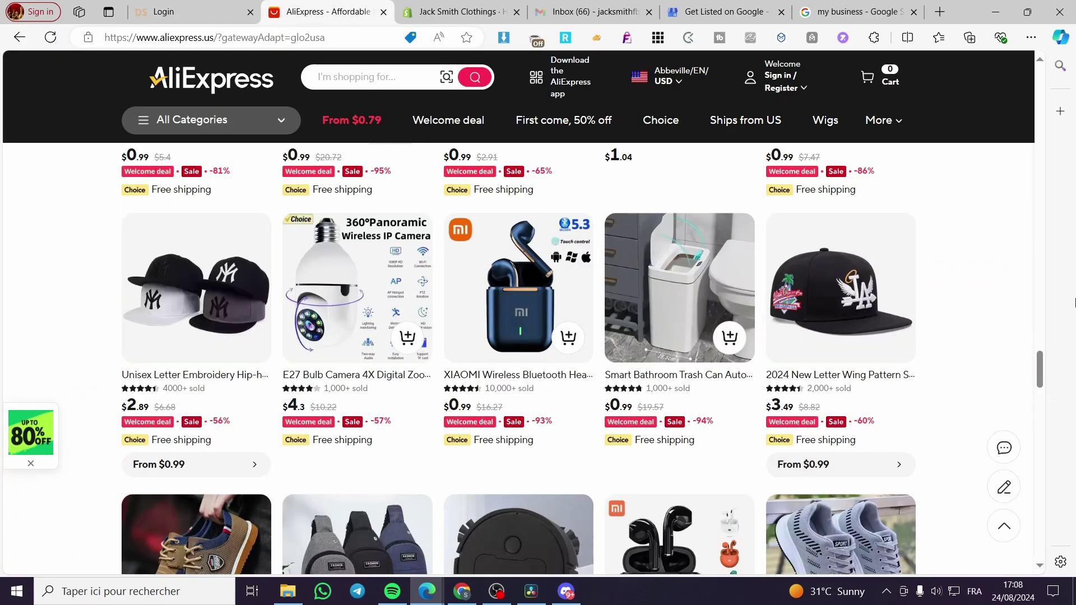
scroll(627, 378, "up", 2)
scroll(626, 378, "down", 3)
scroll(627, 442, "up", 3)
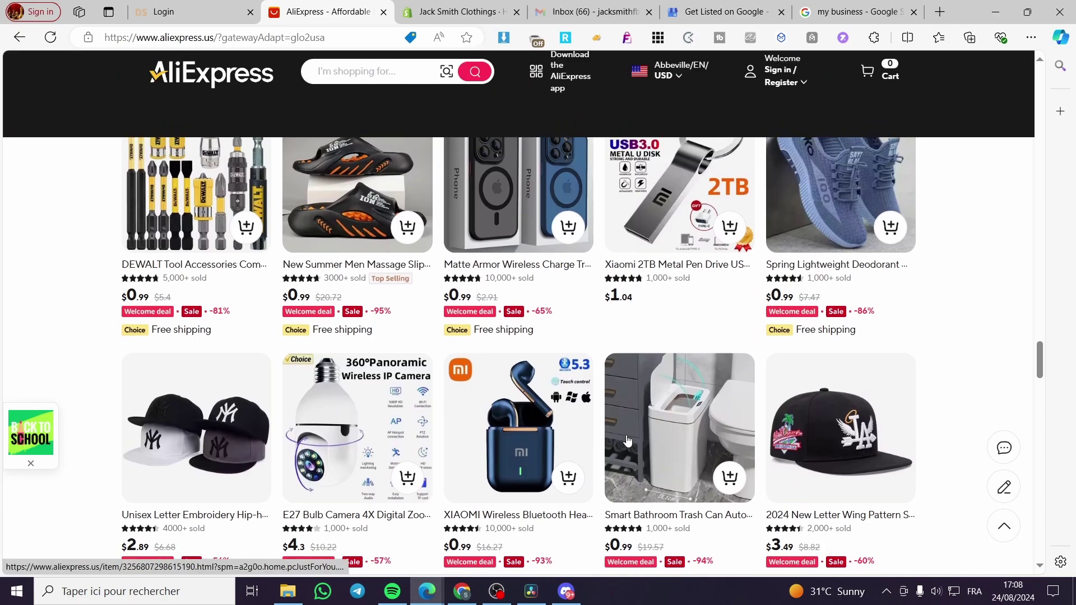
left_click(165, 11)
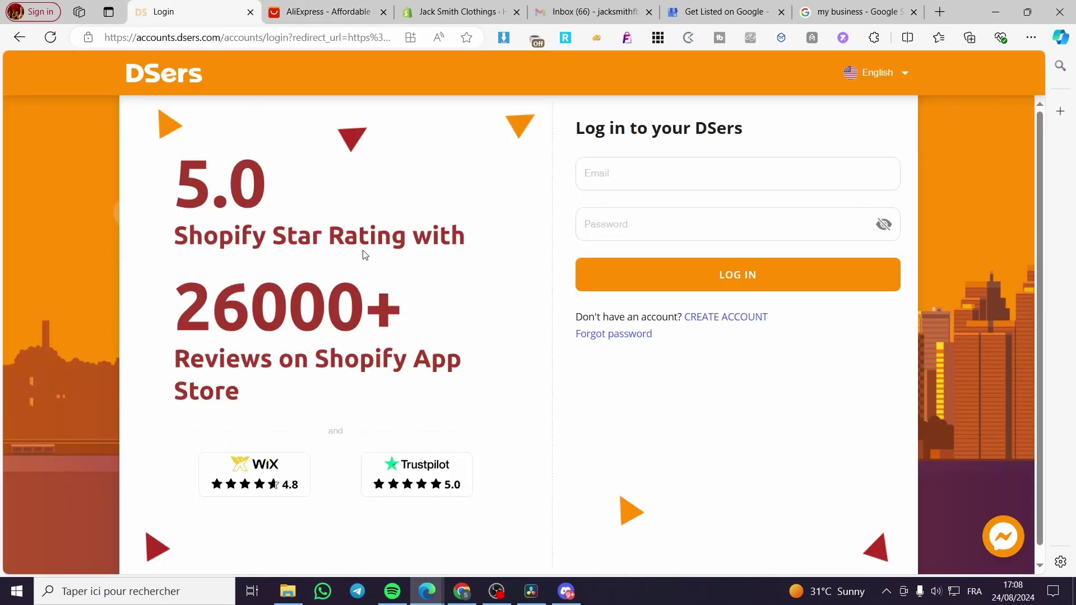
left_click(457, 11)
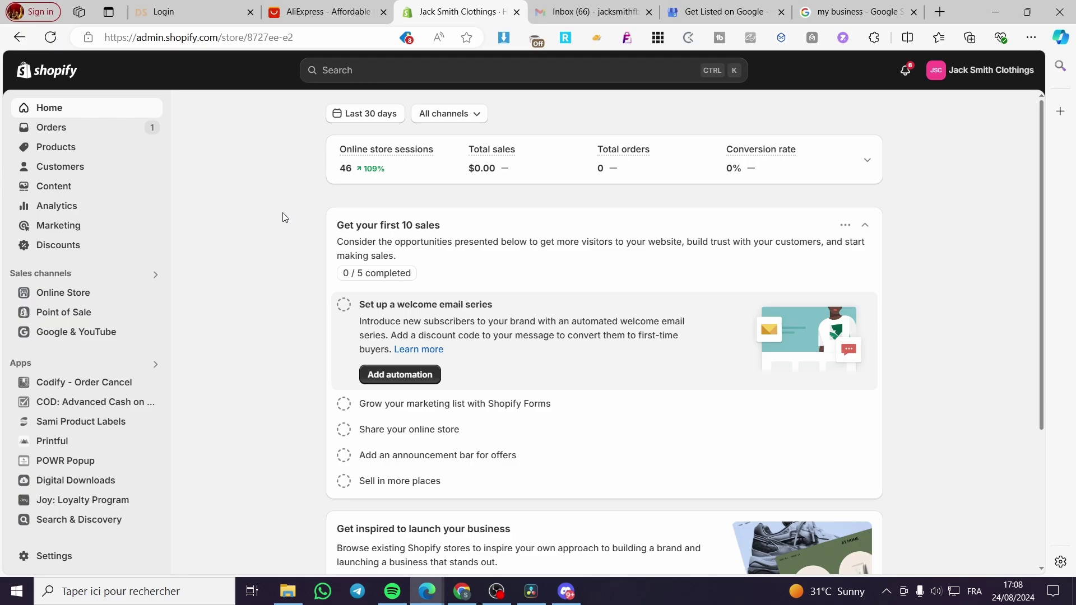
Find DSers-AliExpress Dropshipping via admin search and approve its updated data access.
left_click(469, 69)
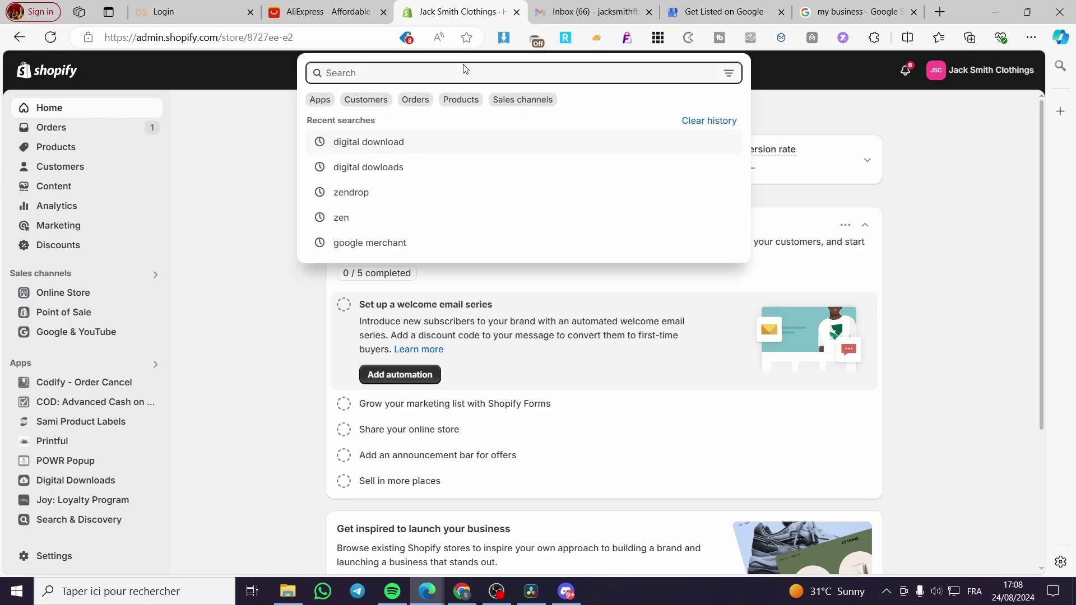
type("dser")
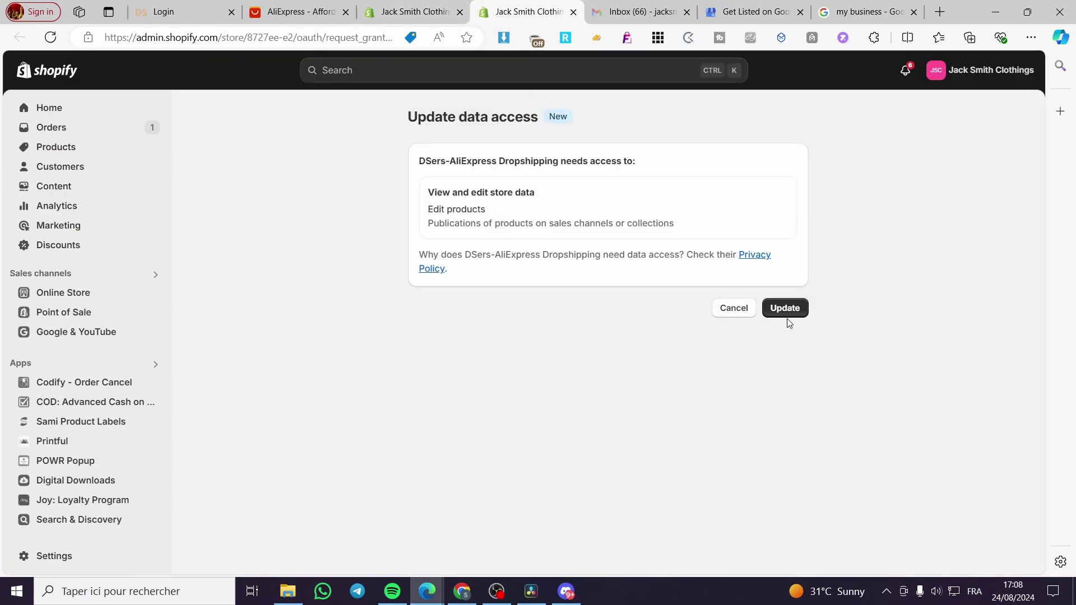
left_click(788, 309)
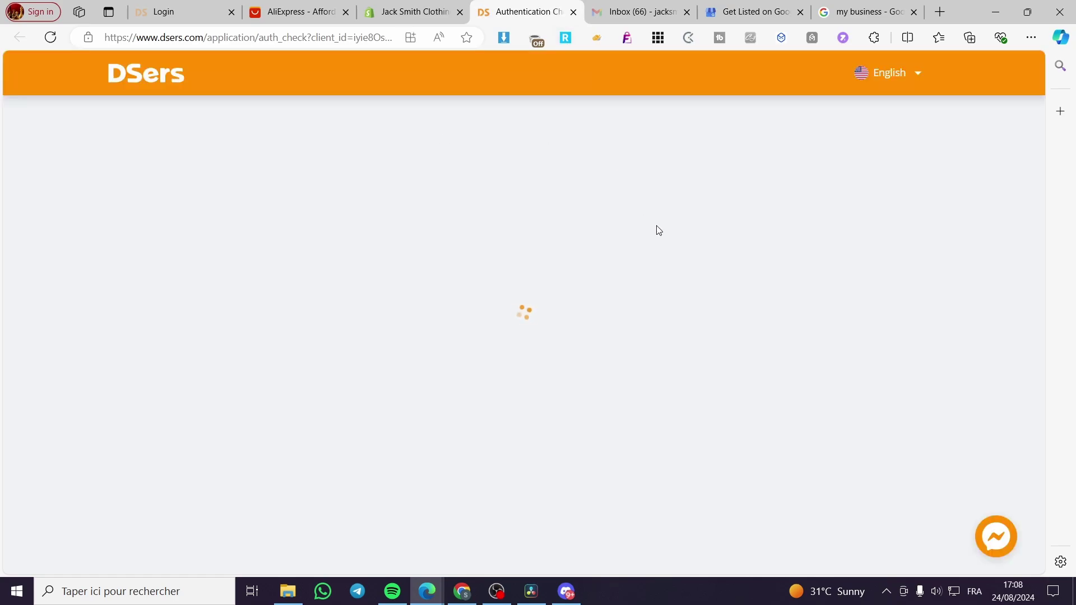
Close the old login tab, the TikTok promotion and the 'Discover what's new' panel.
left_click(231, 11)
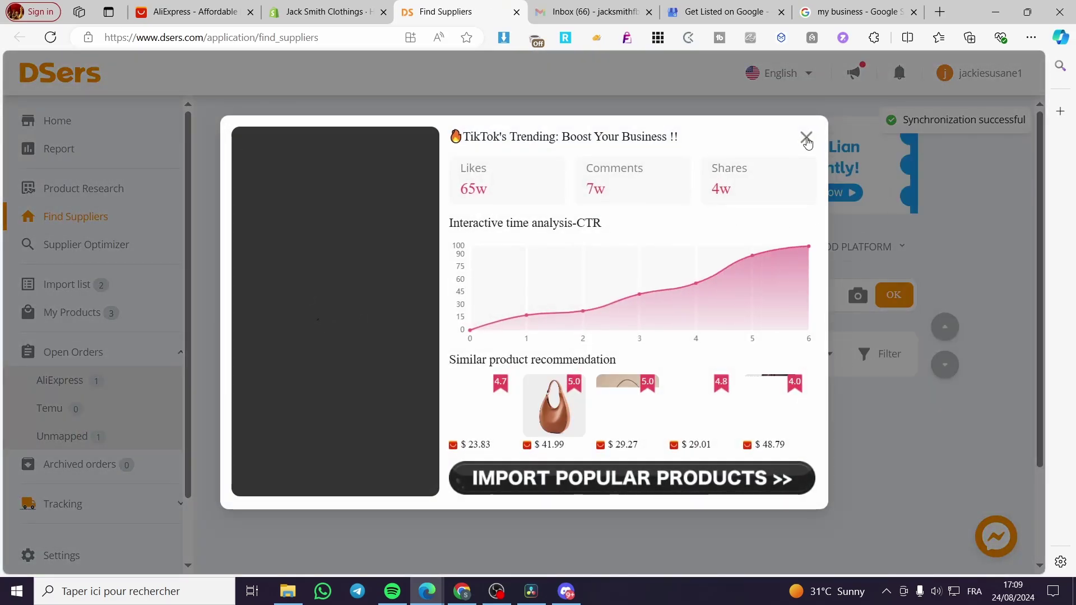
left_click(806, 137)
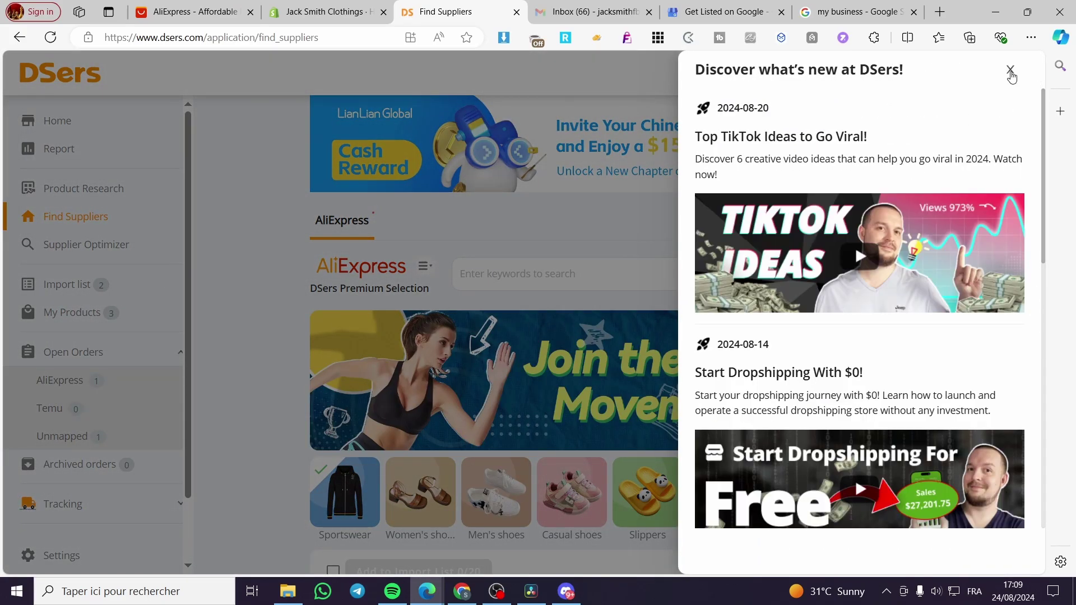
left_click(1011, 71)
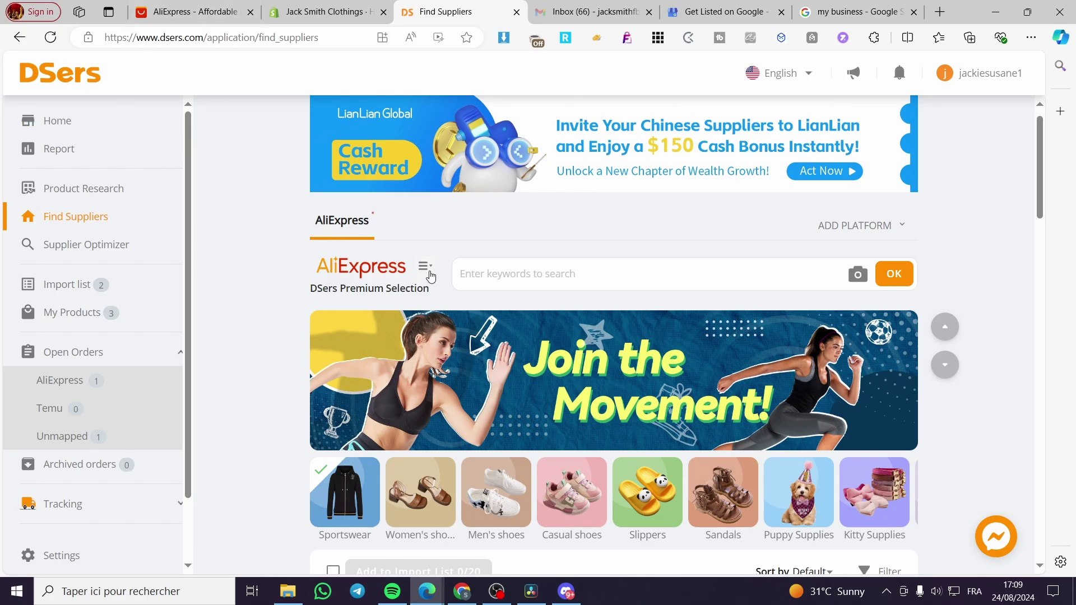
scroll(564, 299, "down", 4)
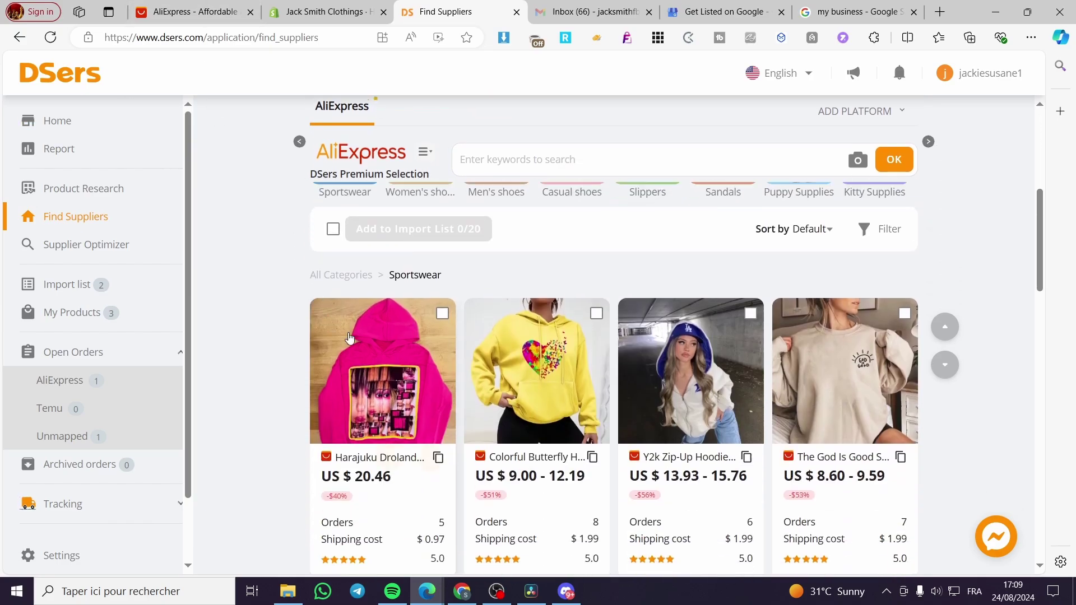
scroll(535, 375, "up", 2)
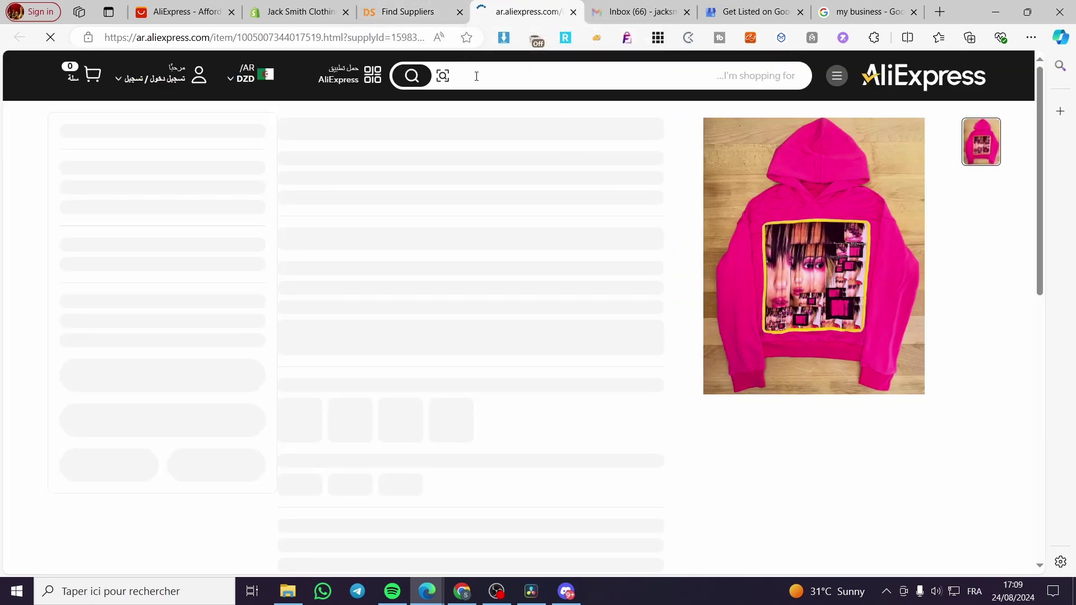
Add the pink Harajuku hoodie and its similar products to the Import list.
left_click(574, 12)
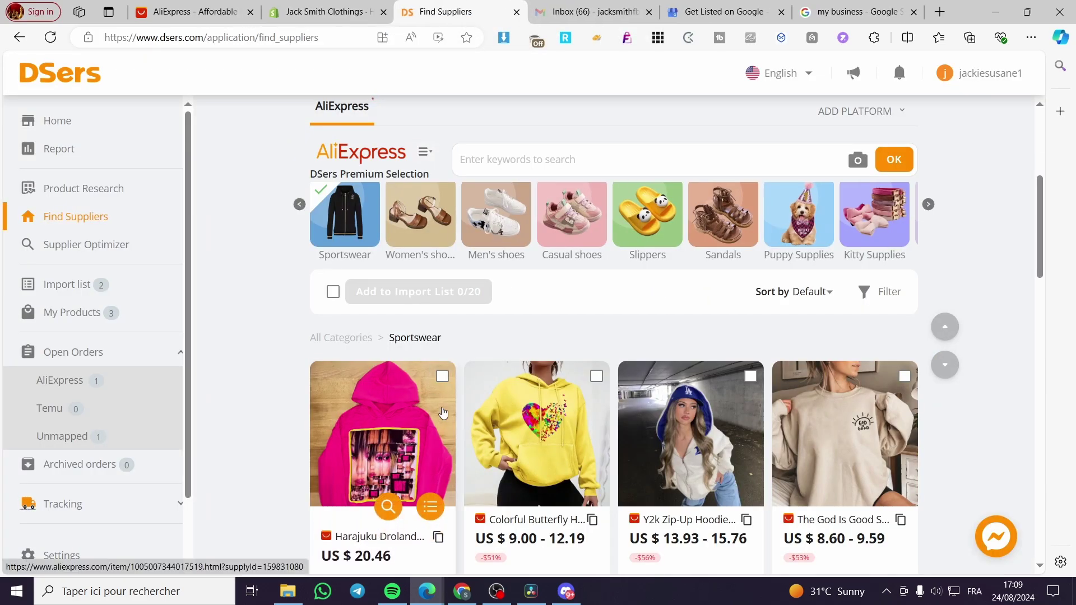
scroll(443, 383, "down", 2)
left_click(433, 372)
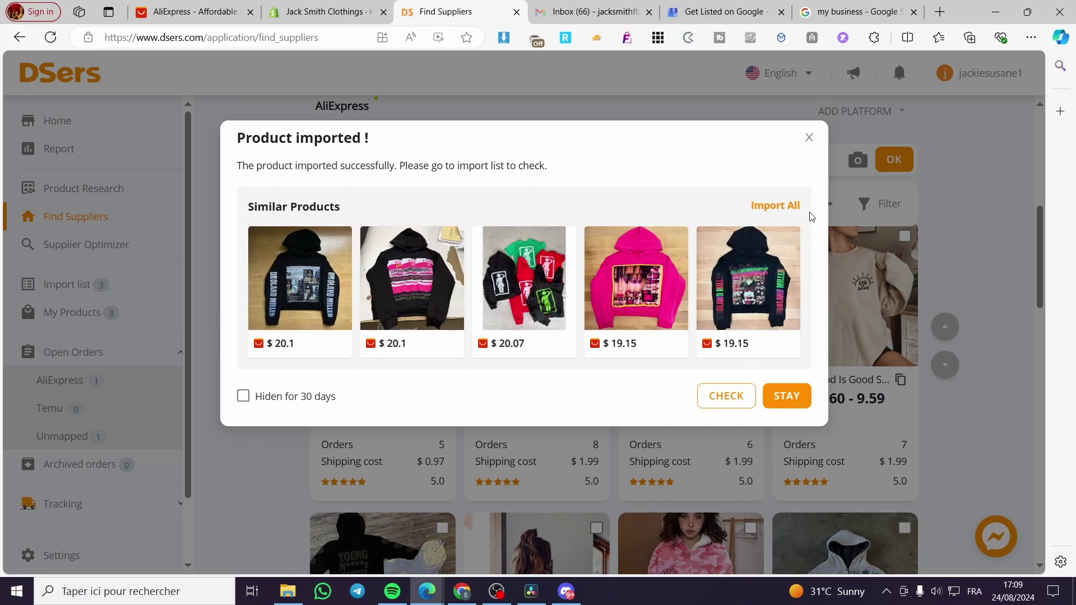
left_click(775, 205)
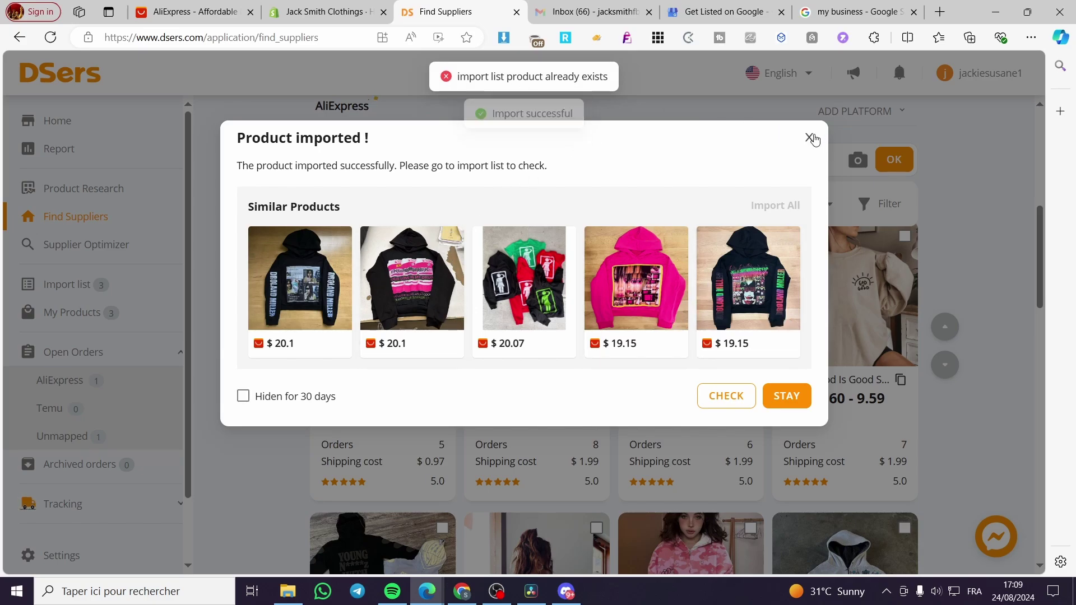
left_click(728, 395)
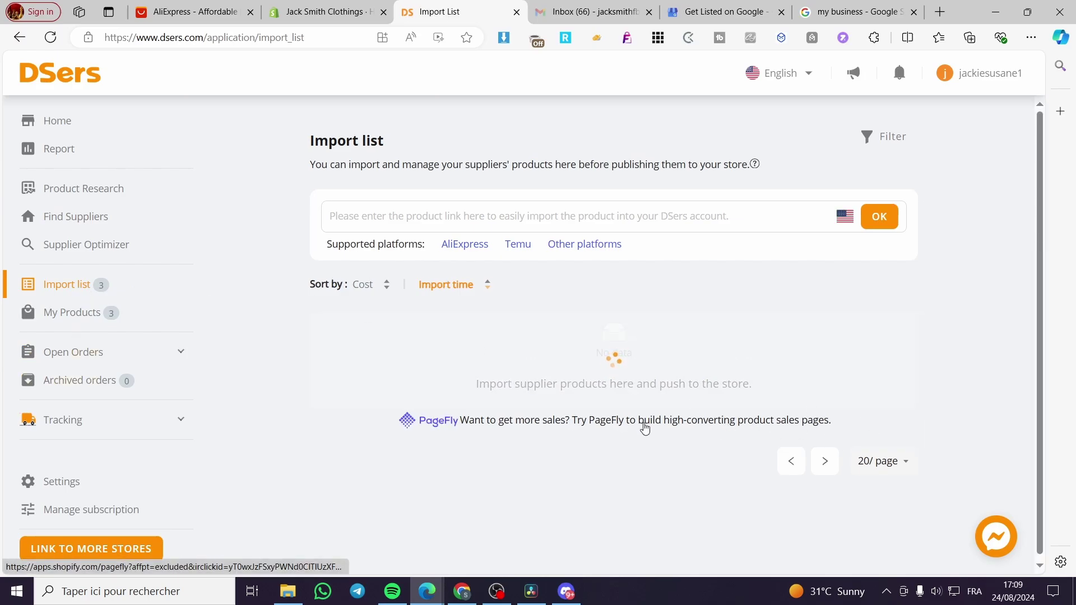
scroll(595, 423, "down", 2)
Push the Harajuku 2000s print hoodie to the Shopify store, failing with the 100-SKU limit error.
left_click(443, 244)
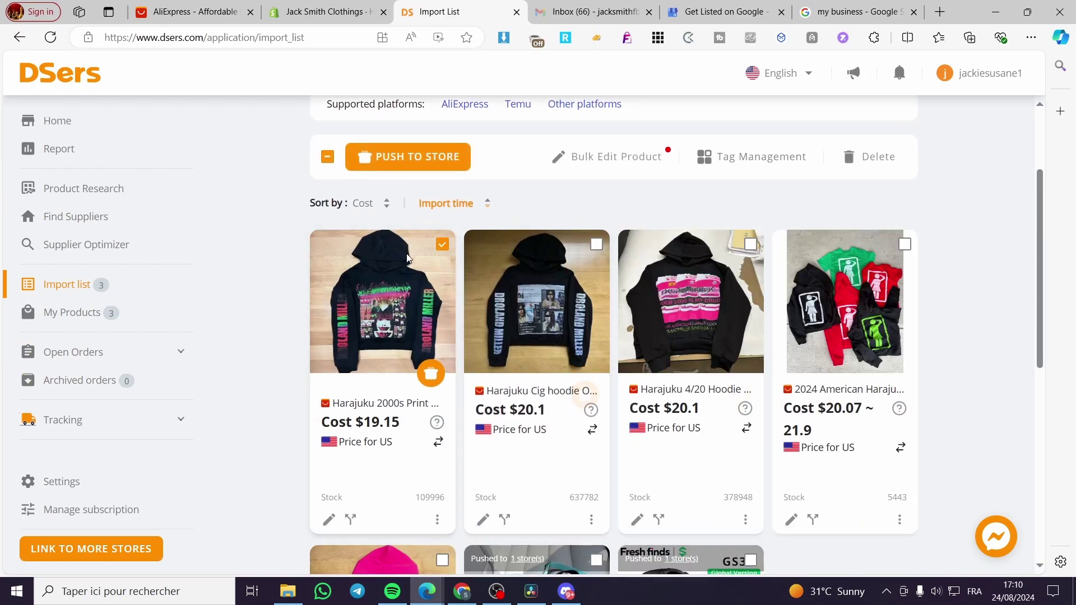
left_click(392, 157)
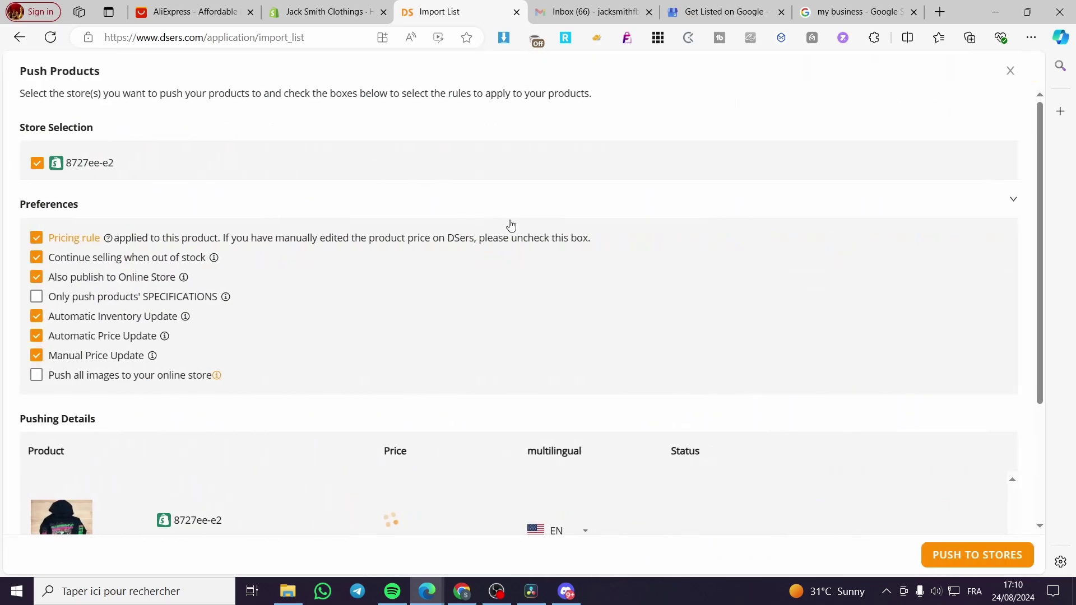
scroll(387, 303, "down", 3)
scroll(253, 336, "down", 2)
scroll(138, 340, "up", 5)
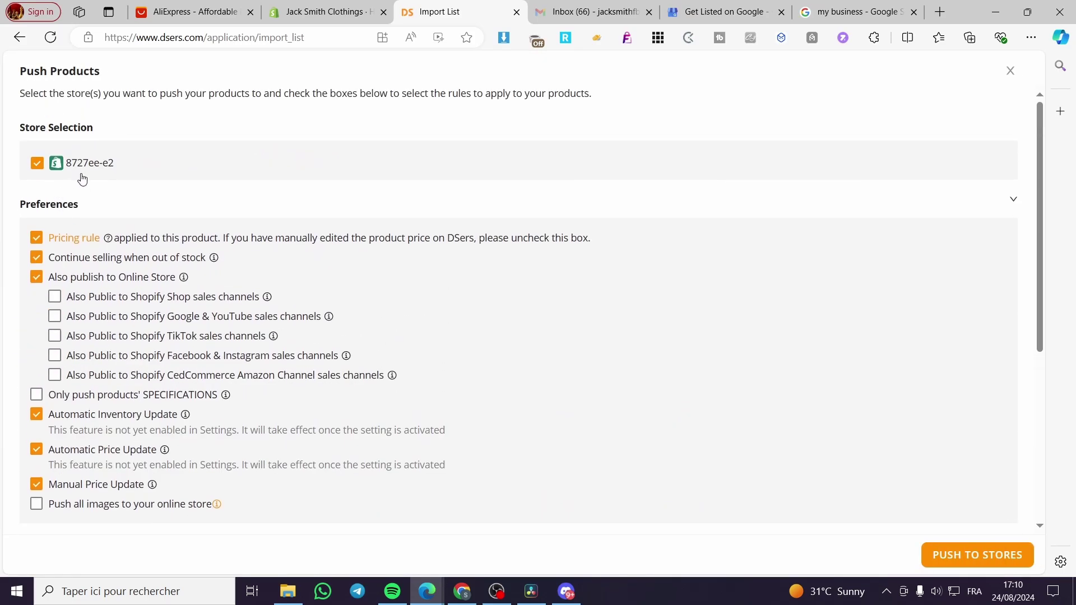
left_click(106, 162)
scroll(140, 227, "down", 5)
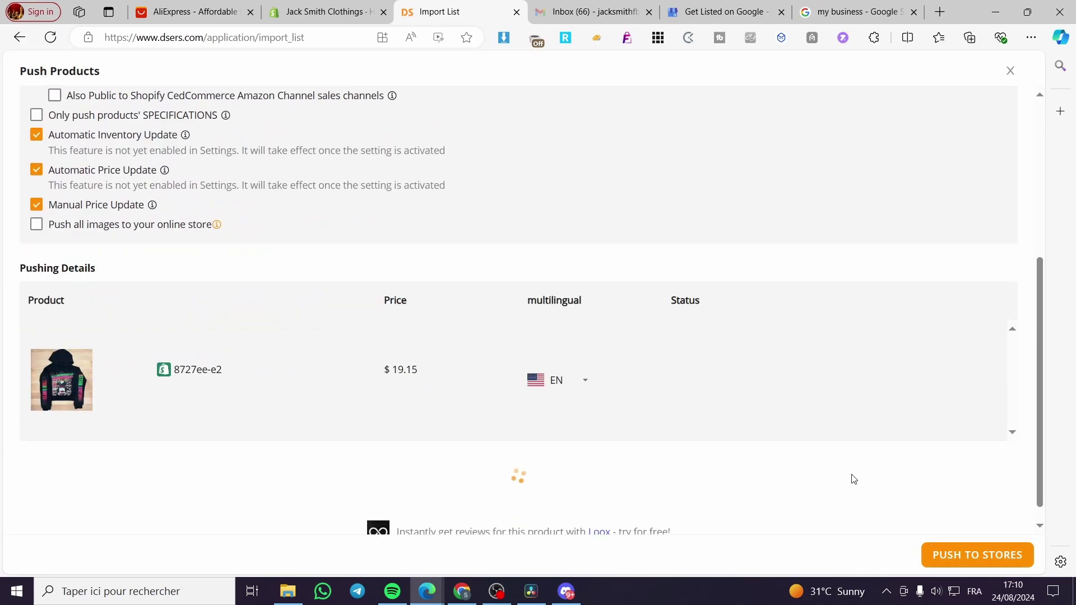
left_click(977, 555)
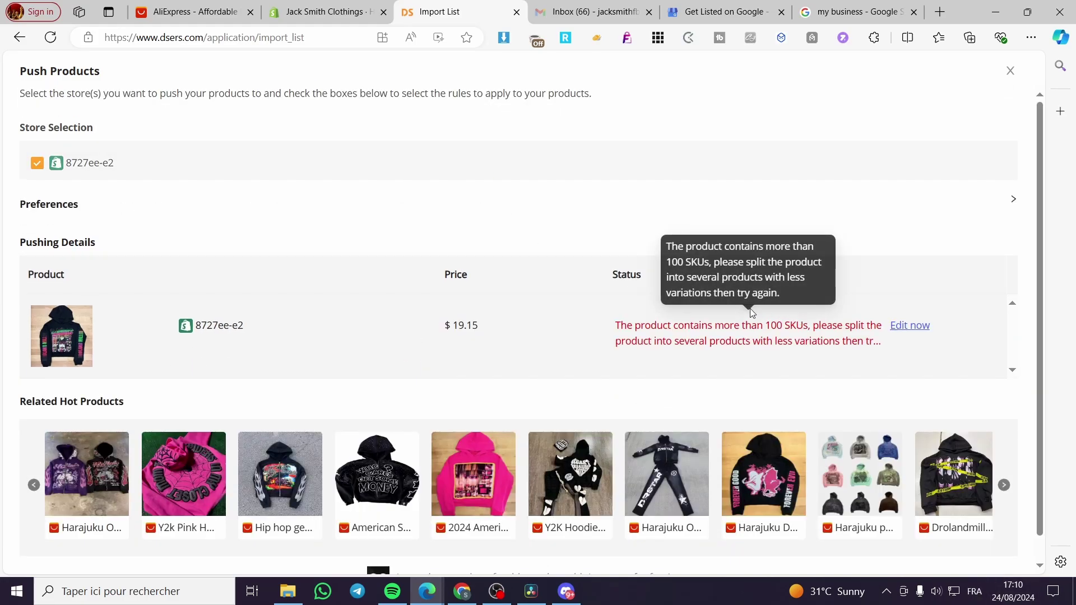
Edit the hoodie's variants down to sizes XL, L and M and save.
left_click(910, 326)
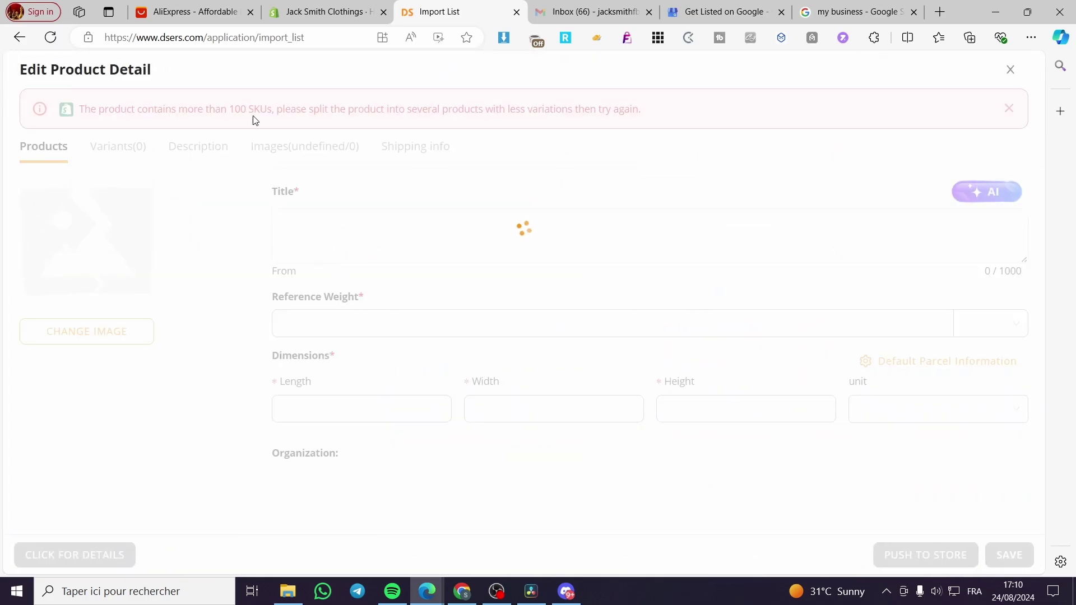
left_click(319, 11)
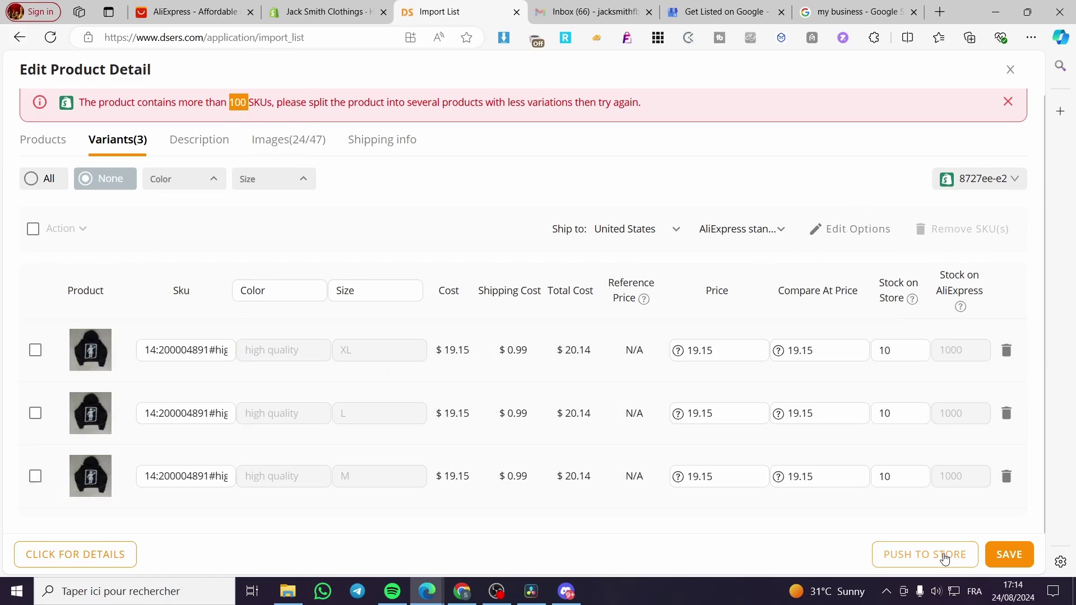
left_click(1005, 562)
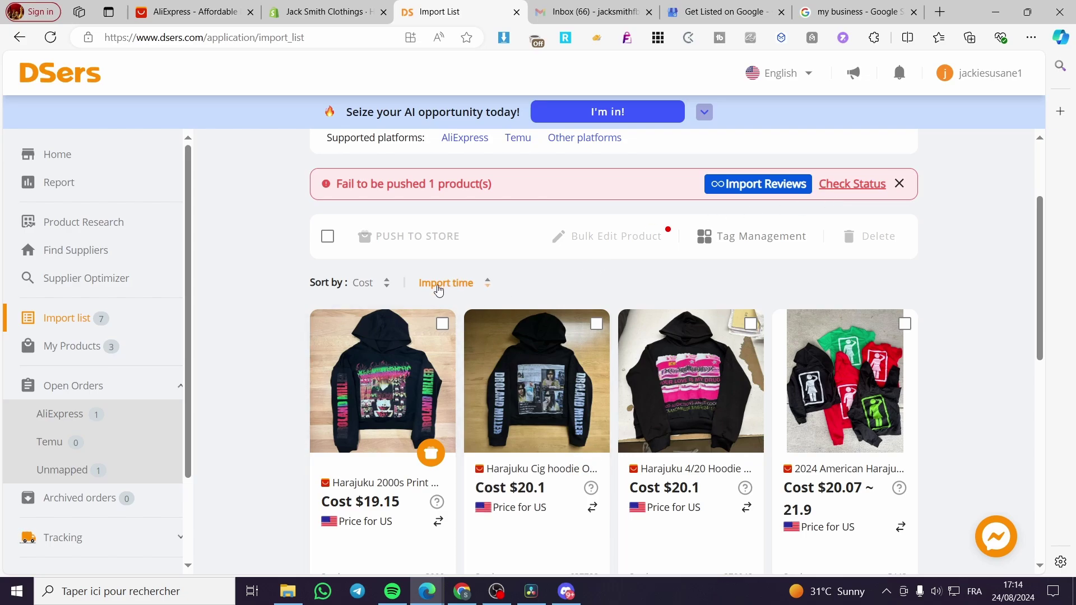
Push the three-variant Harajuku hoodie to the store successfully, then return to Shopify admin.
left_click(442, 323)
left_click(417, 235)
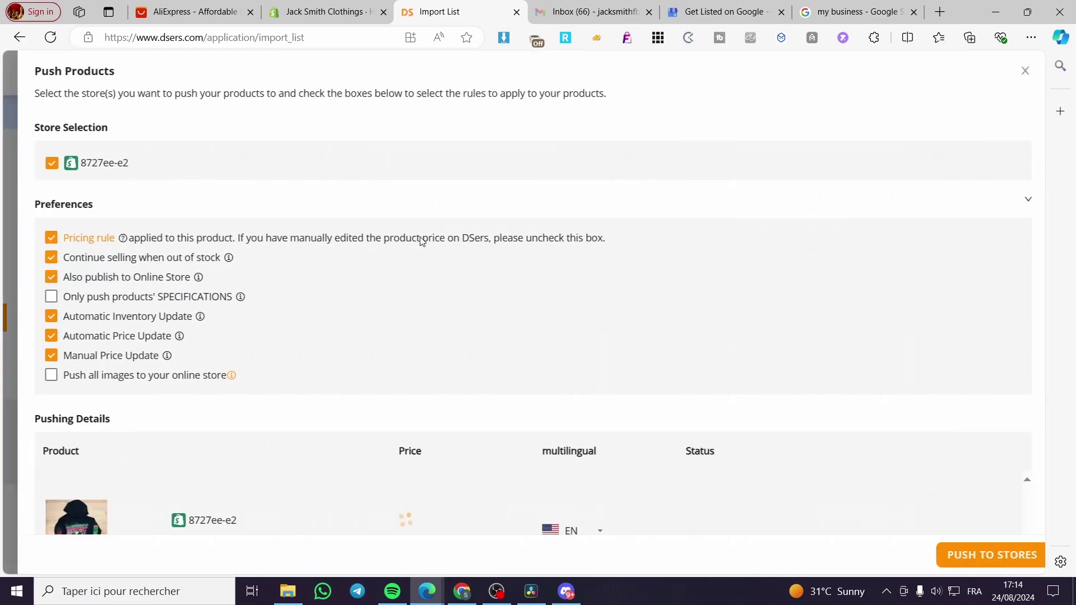
scroll(575, 376, "down", 4)
scroll(576, 376, "down", 2)
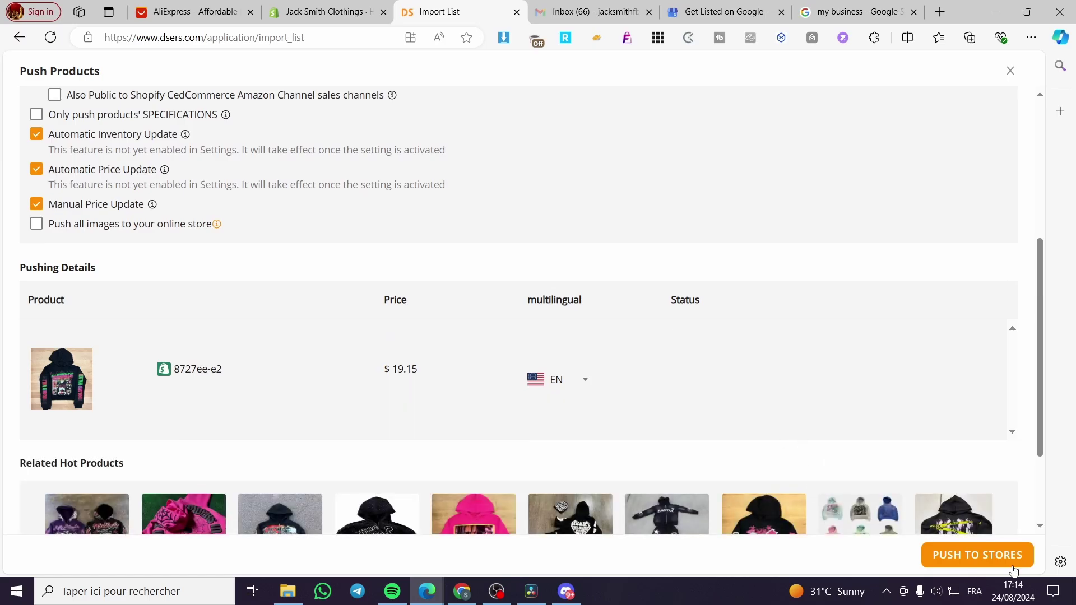
left_click(978, 555)
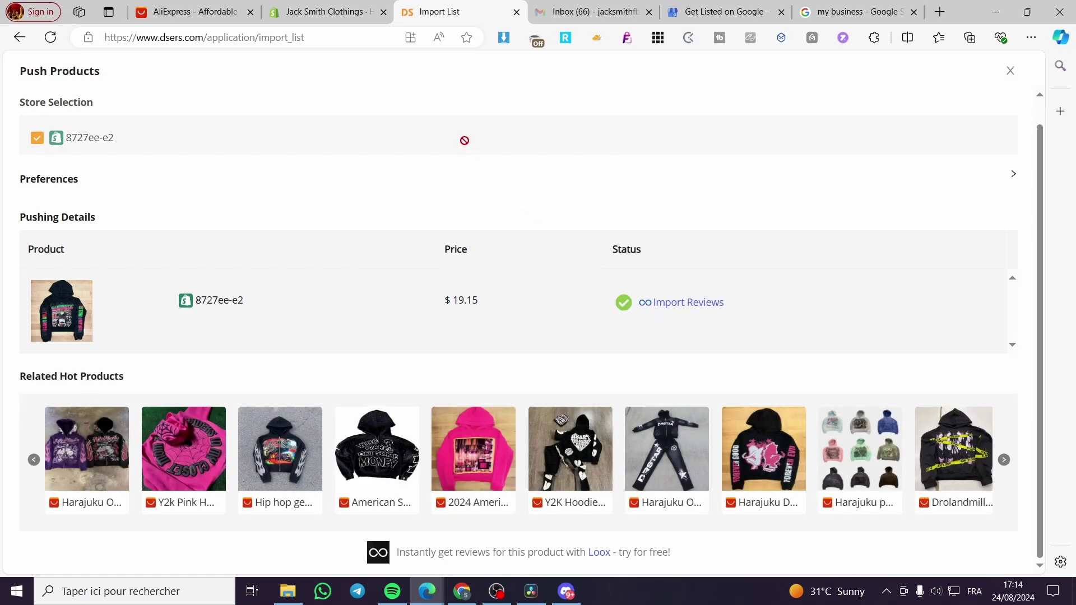
left_click(325, 11)
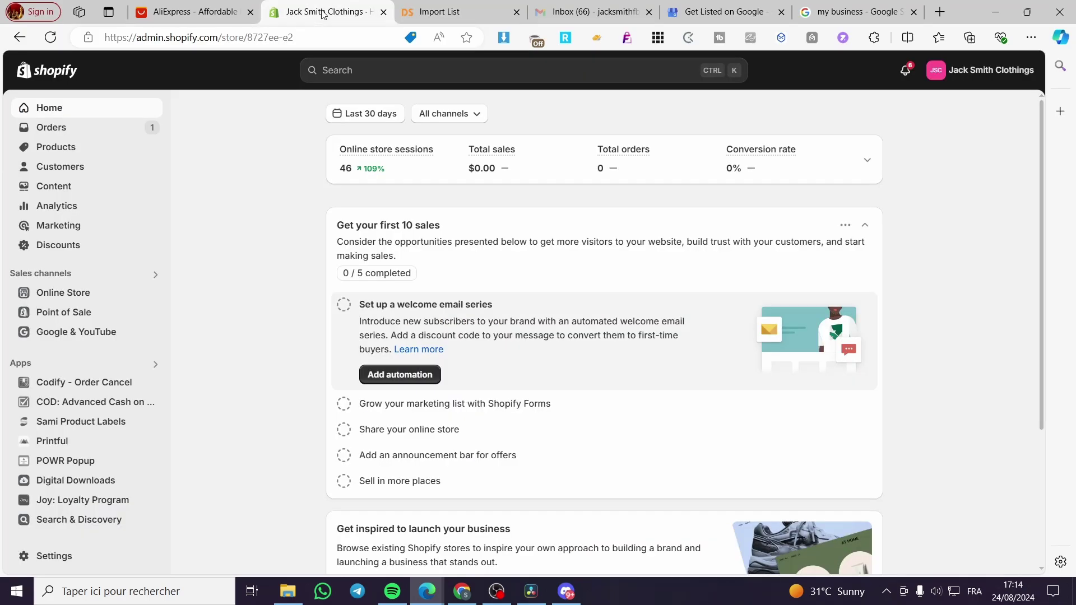
Open the Harajuku hoodie in Shopify Products and check its XL, L and M variants.
left_click(56, 147)
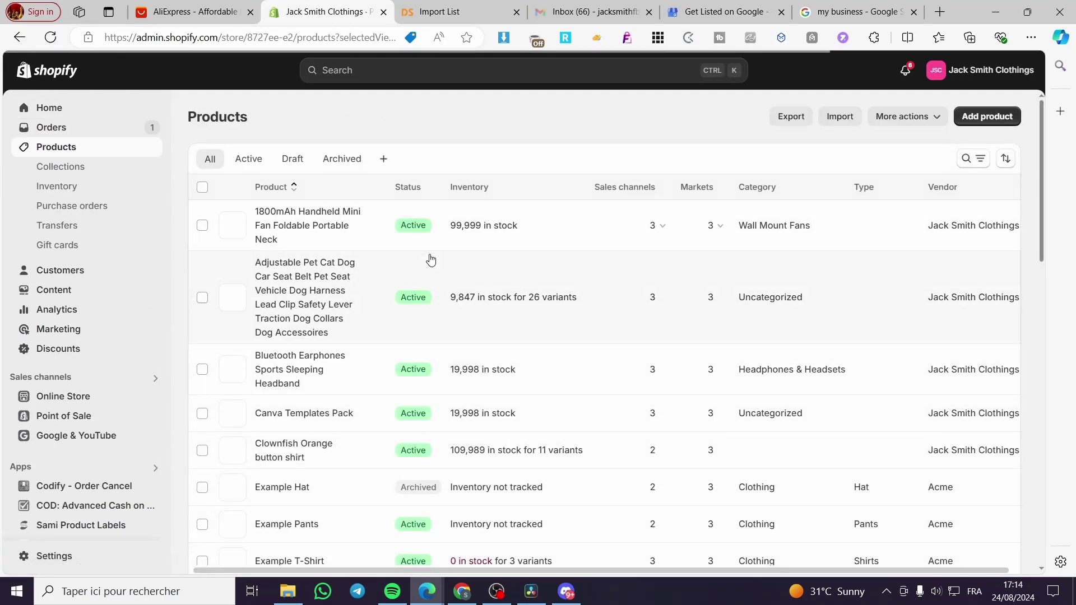
scroll(452, 249, "down", 3)
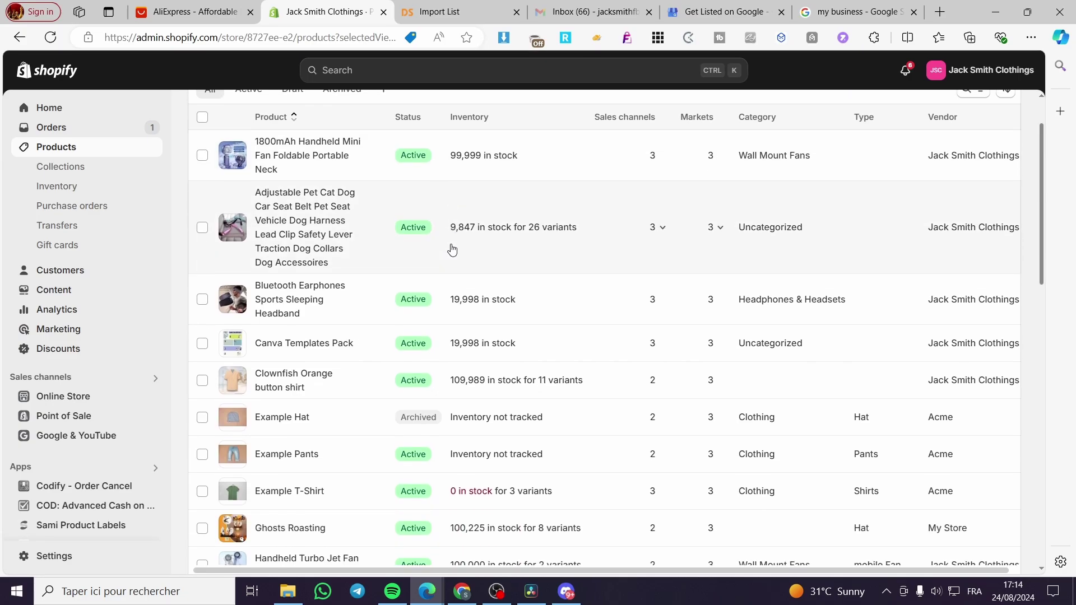
scroll(453, 249, "down", 2)
scroll(452, 249, "down", 1)
left_click(299, 429)
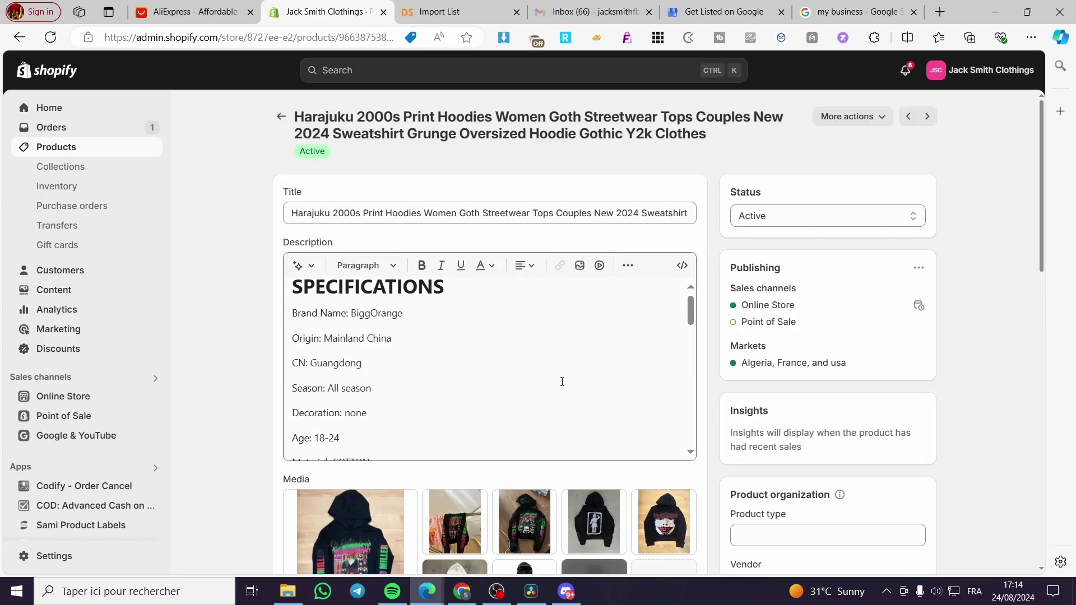
scroll(562, 382, "down", 3)
scroll(561, 382, "down", 5)
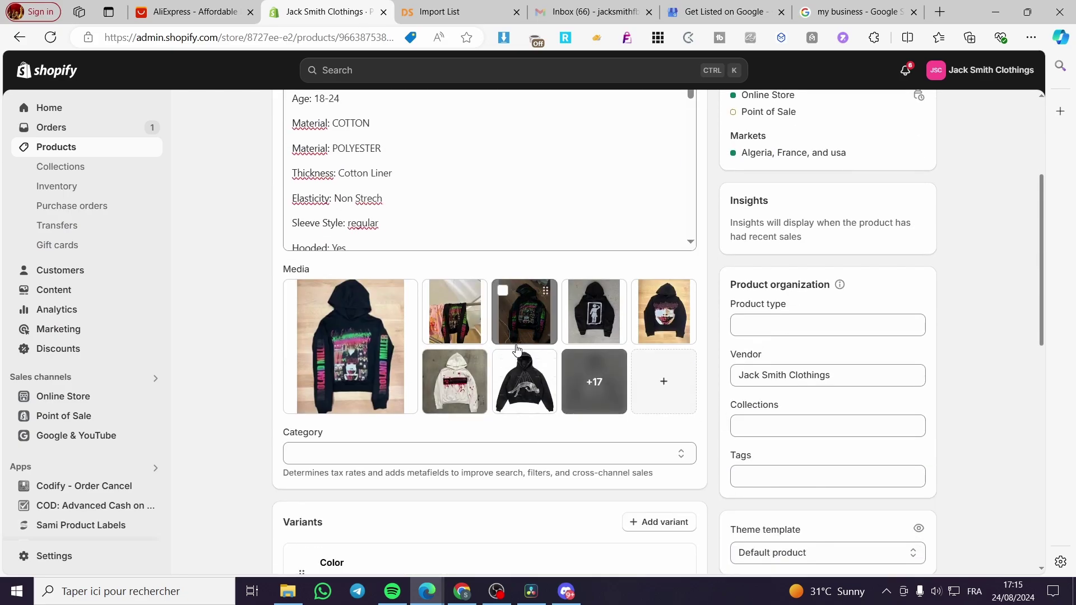
scroll(517, 352, "down", 2)
scroll(471, 336, "down", 2)
scroll(438, 353, "down", 3)
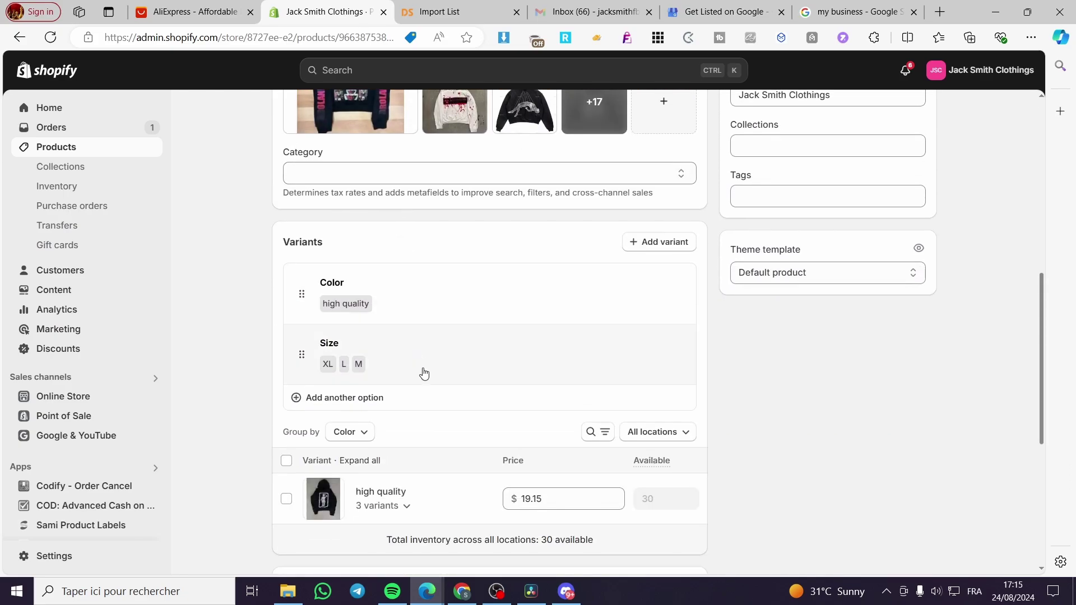
scroll(423, 376, "down", 3)
scroll(423, 376, "down", 2)
left_click(403, 295)
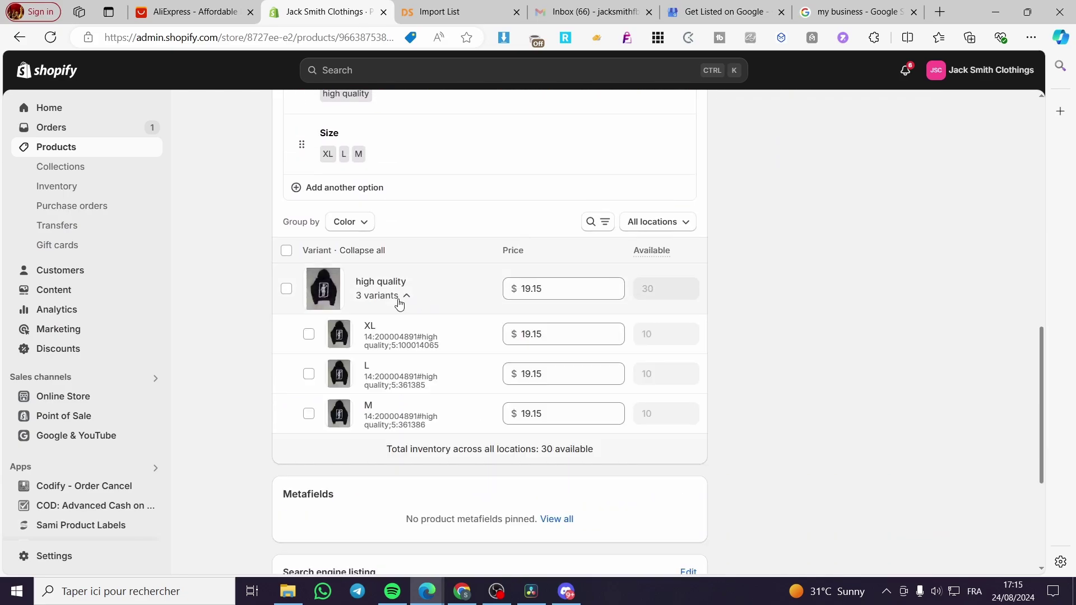
left_click(409, 297)
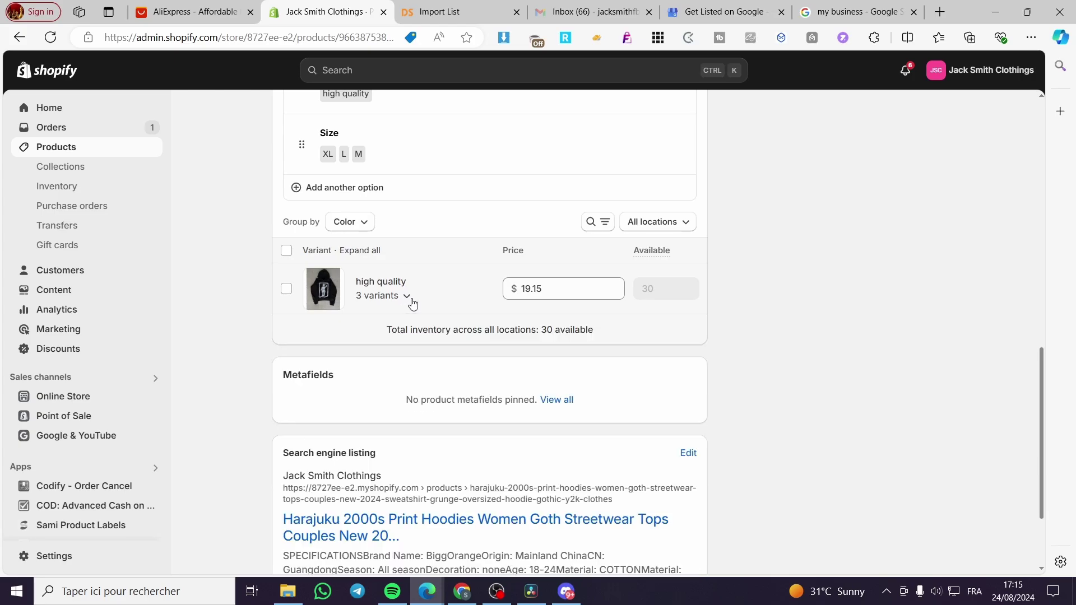
scroll(756, 352, "up", 4)
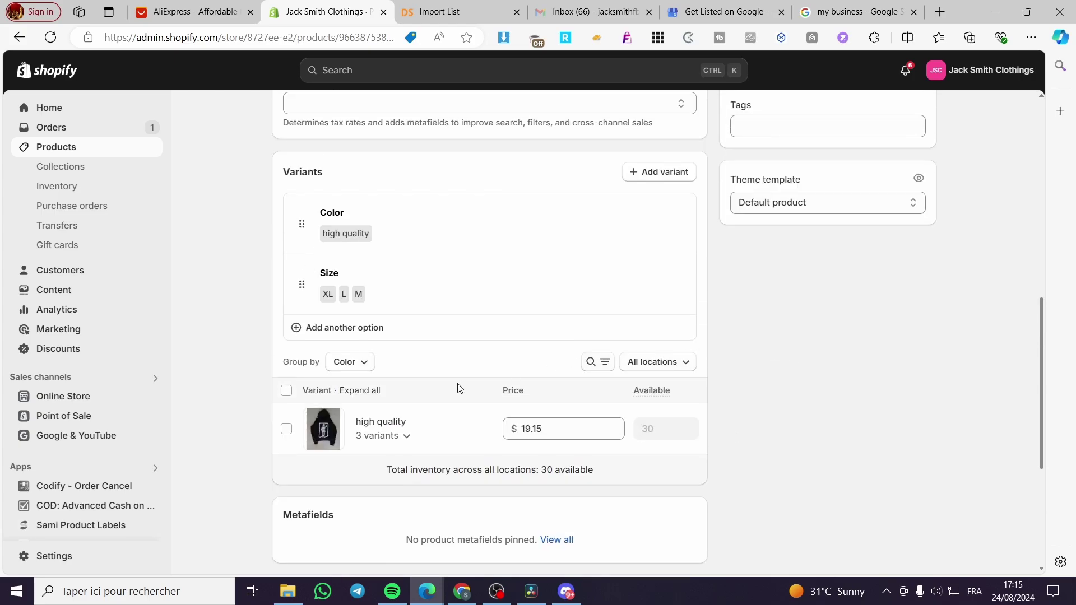
scroll(451, 389, "up", 3)
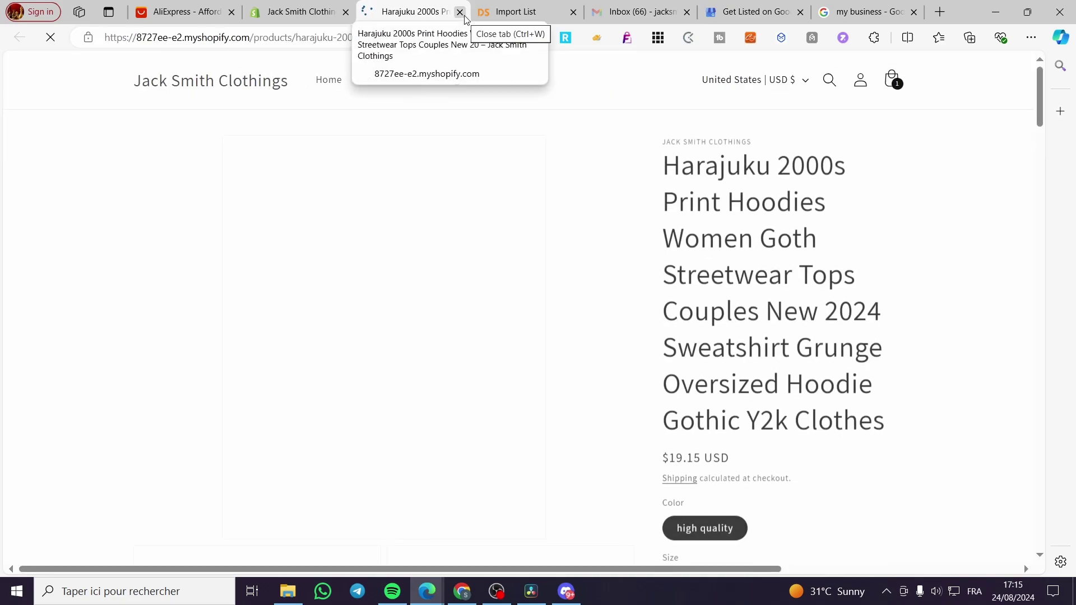
scroll(799, 346, "down", 2)
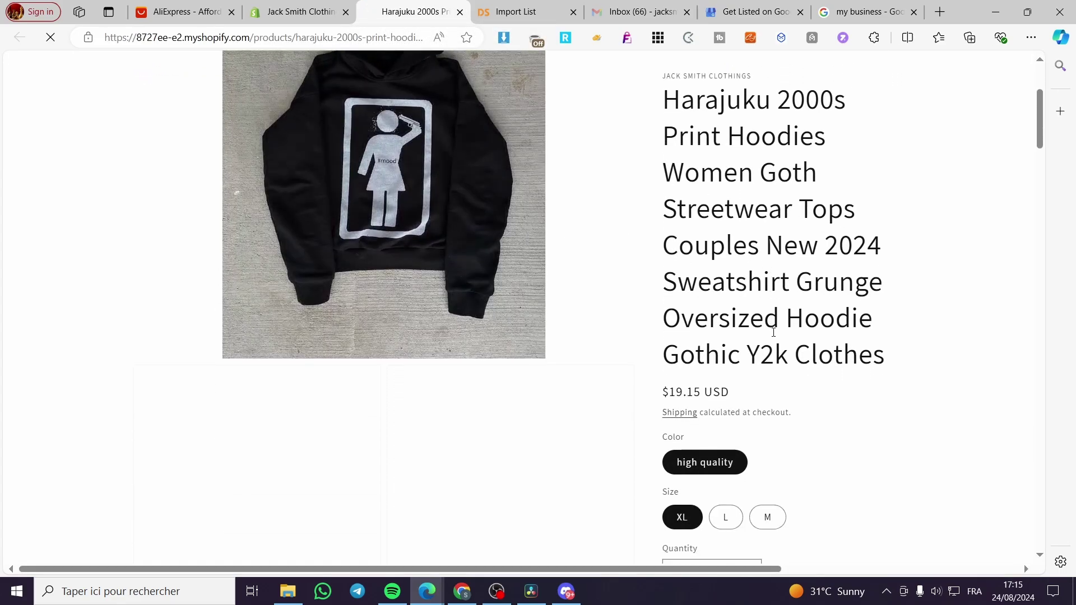
scroll(799, 347, "down", 2)
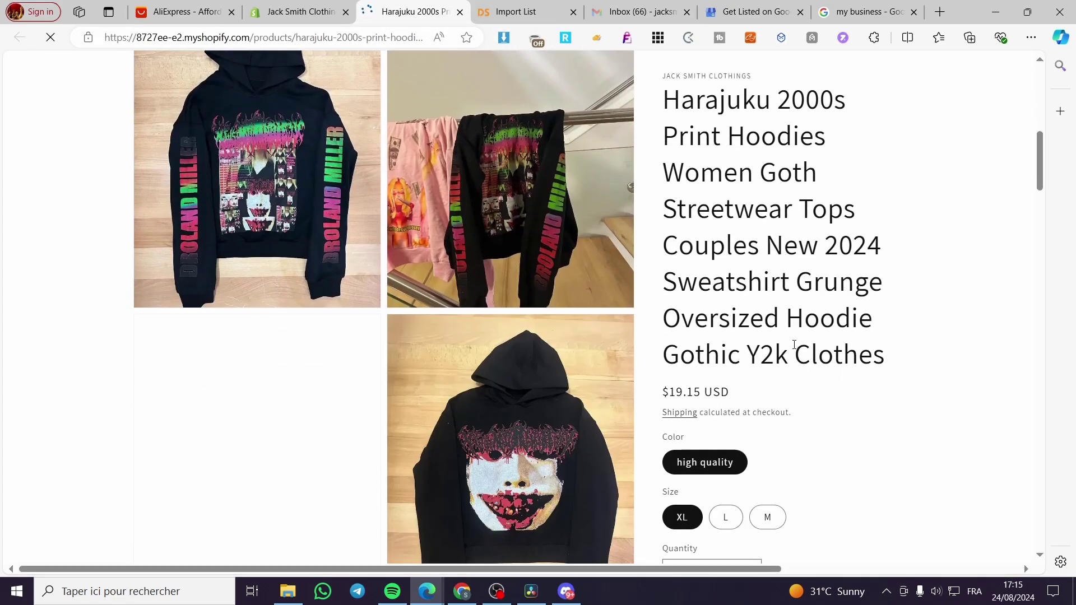